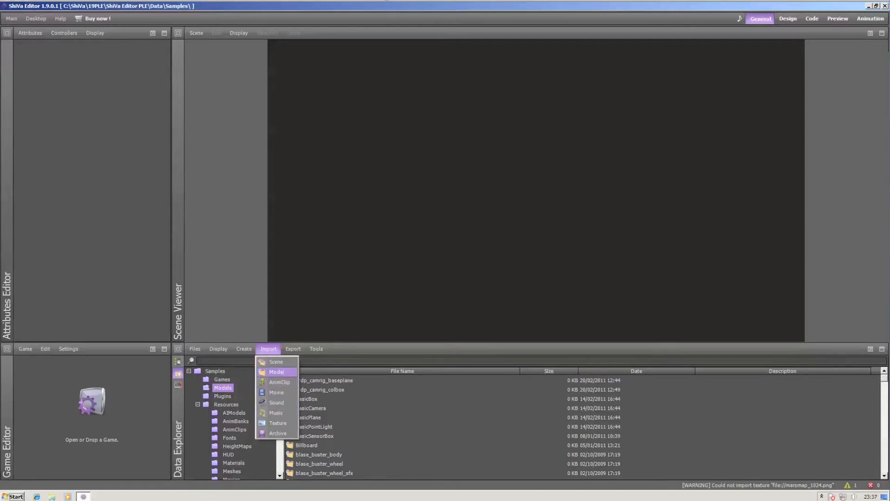
- Review the model import options for mars.dae and close the dialog without importing
click(276, 371)
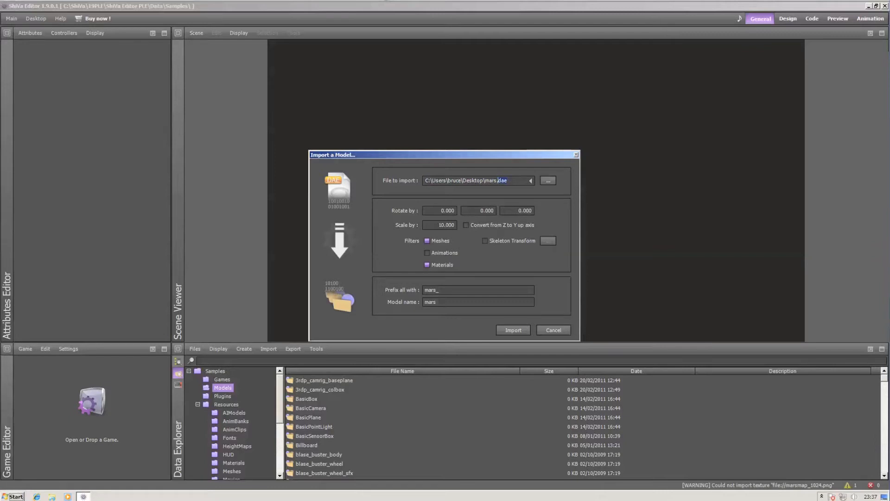
click(554, 330)
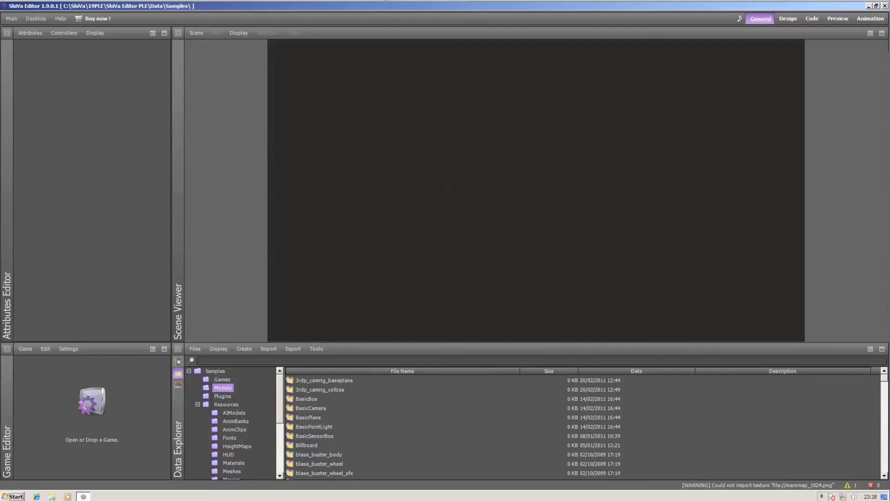
- Open the BoxMan model from the Samples project's Models folder
scroll(579, 408, down, 2)
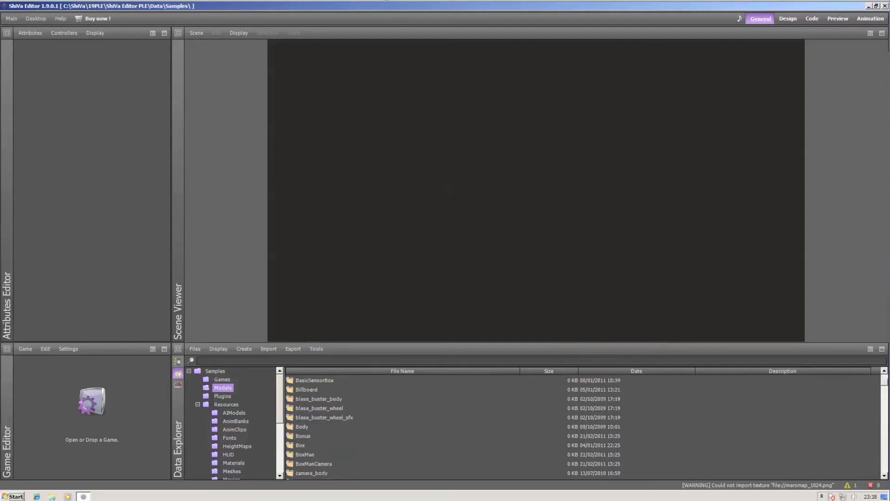
scroll(580, 418, down, 1)
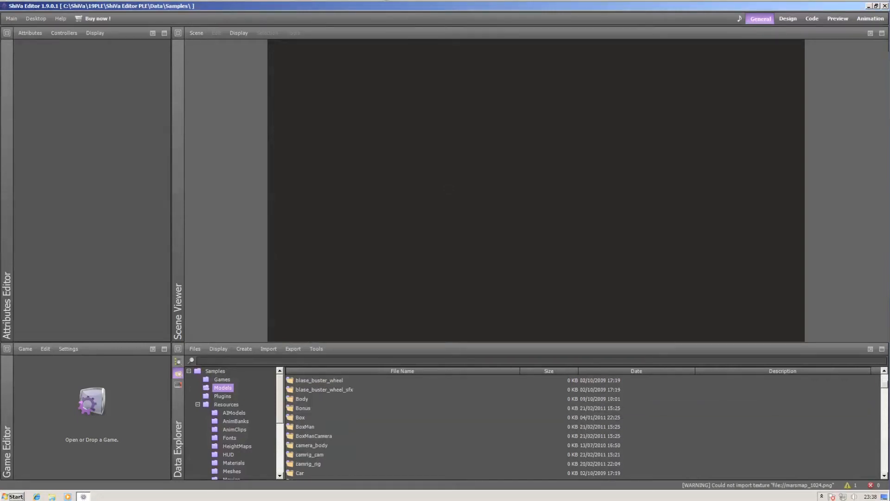
double_click(304, 426)
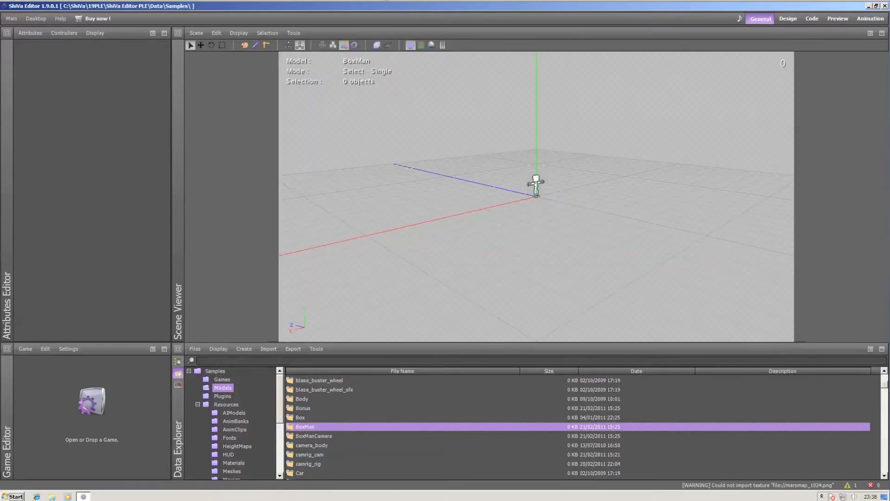
- Select the BoxMan figure and cycle through the Rotate and Scale manipulators, ending in Translate mode
scroll(536, 197, up, 5)
scroll(536, 196, down, 1)
scroll(536, 197, up, 5)
scroll(536, 196, down, 1)
middle_drag(536, 197, 510, 246)
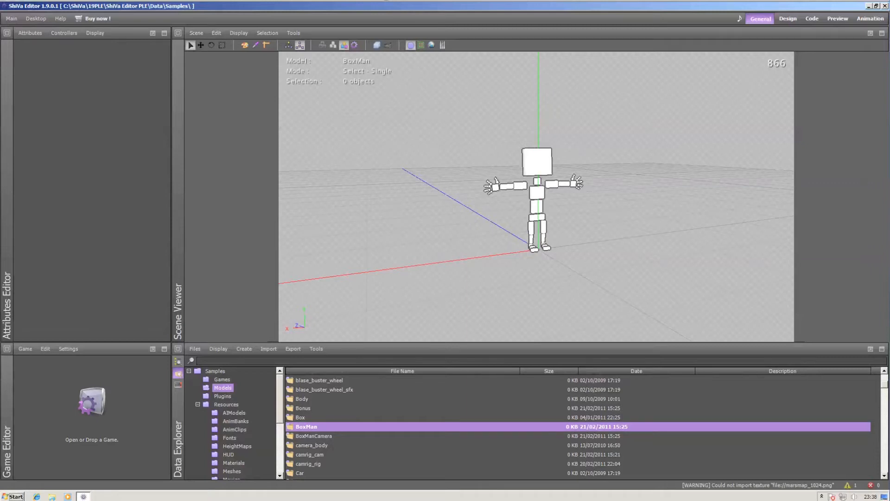
middle_drag(537, 197, 450, 190)
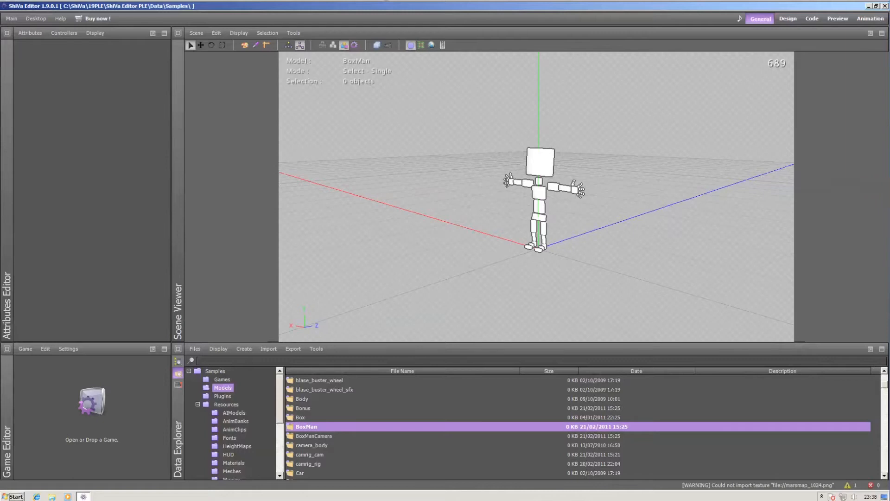
middle_drag(537, 196, 487, 223)
click(539, 194)
key(e)
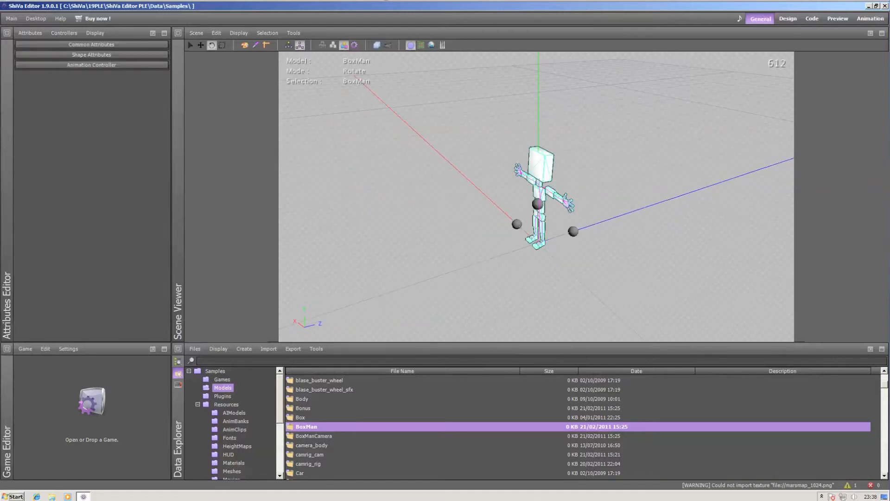
key(r)
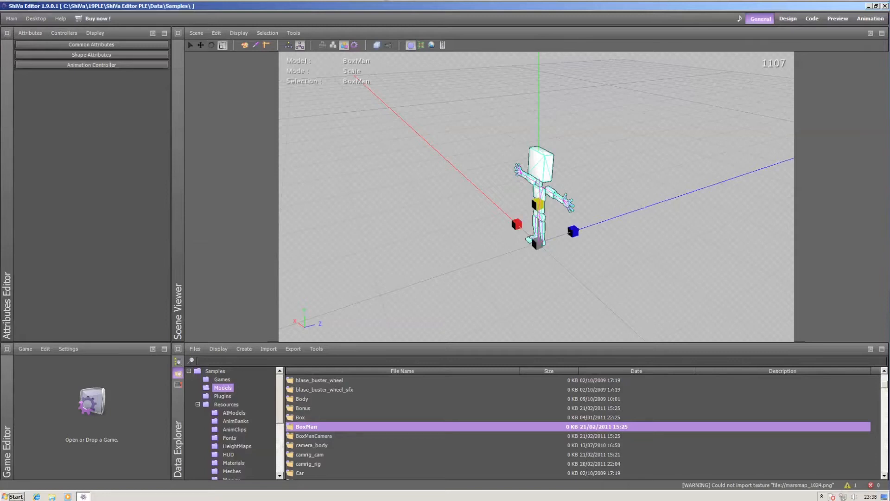
key(w)
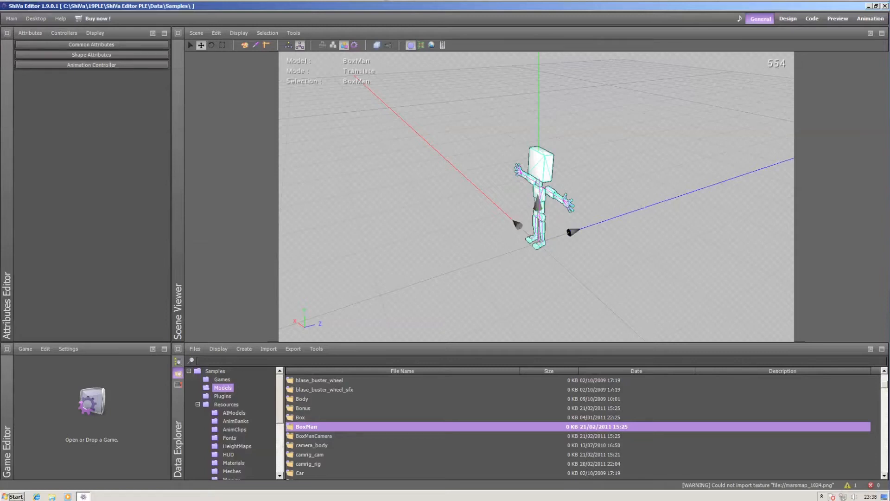
- Turn on the display of skeleton joint names and bounding volumes for BoxMan
alt+drag(537, 196, 556, 208)
alt+right_drag(574, 216, 598, 216)
alt+drag(598, 216, 301, 172)
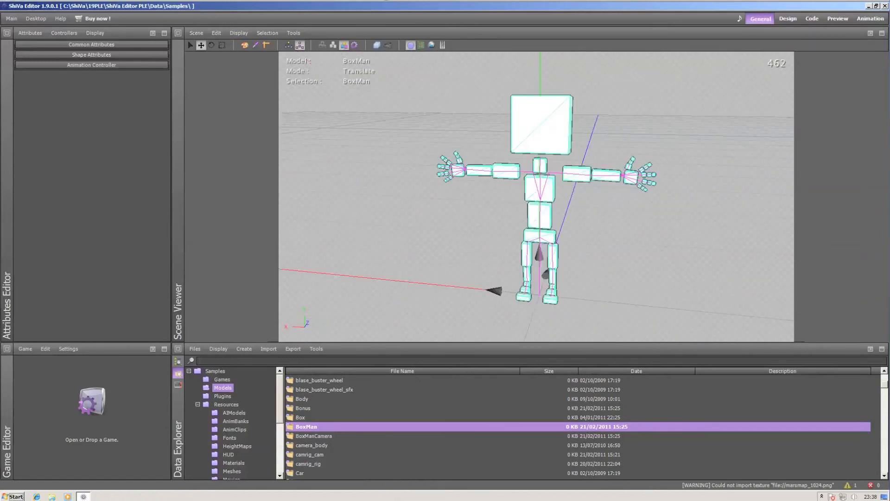
click(239, 33)
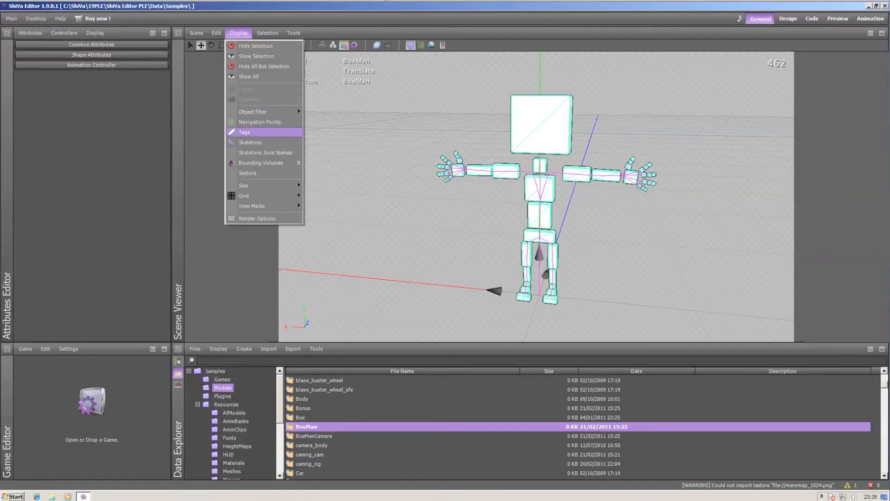
click(265, 152)
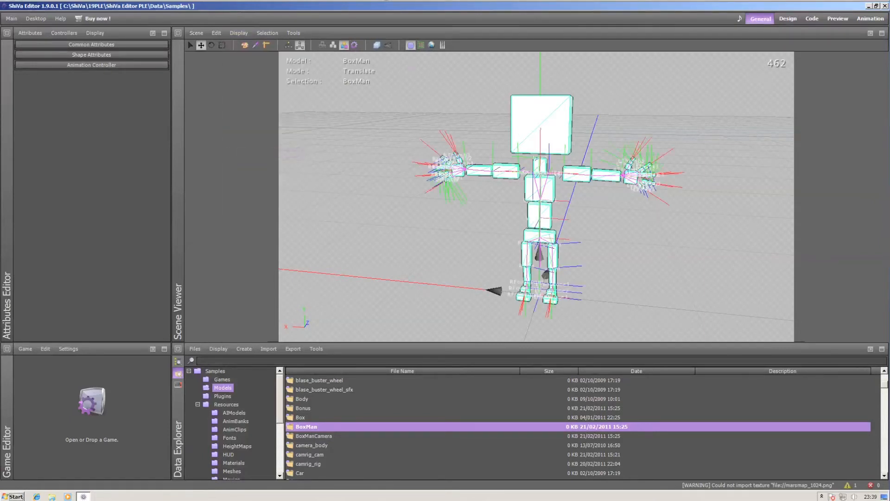
click(238, 33)
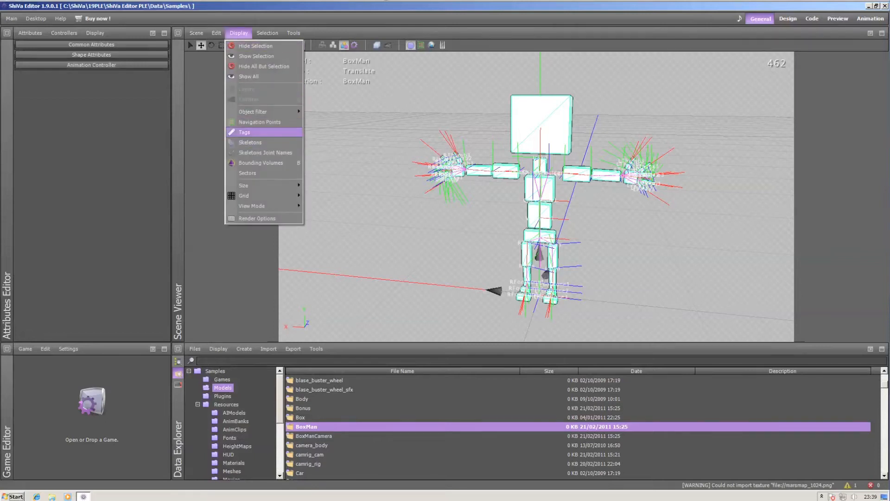
click(260, 163)
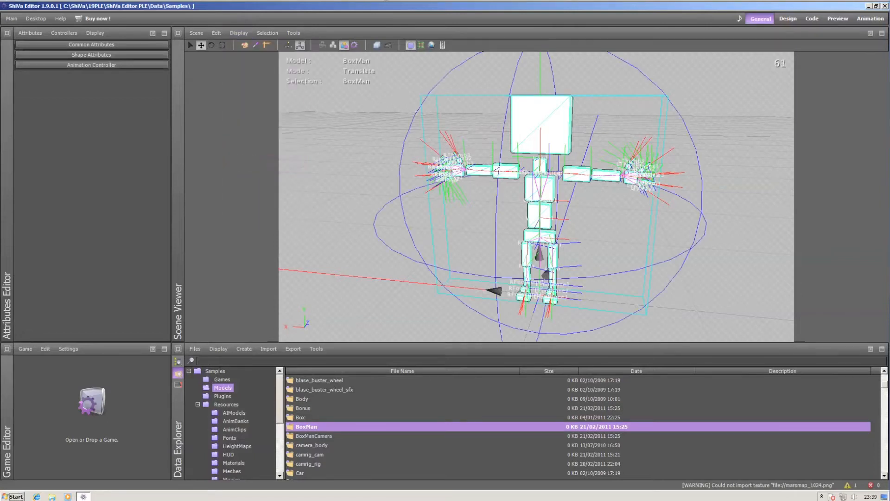
- Create a dynamics controller on the BoxMan object
middle_drag(536, 197, 467, 220)
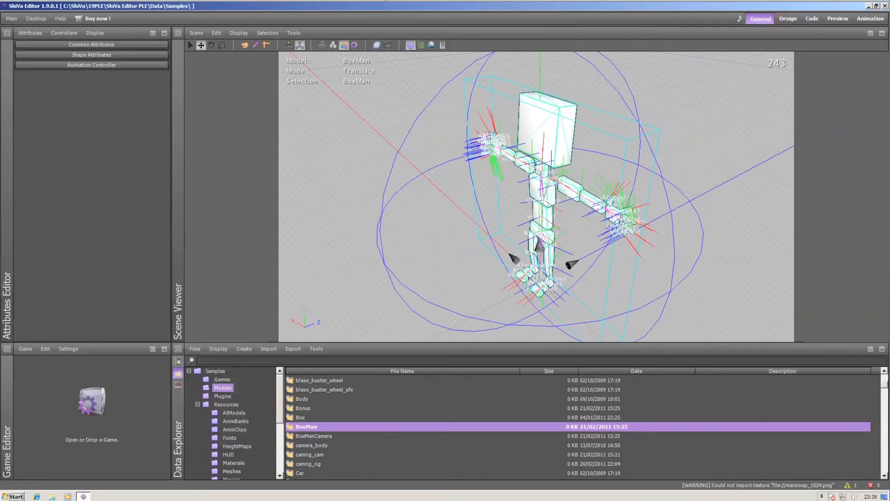
right_click(535, 136)
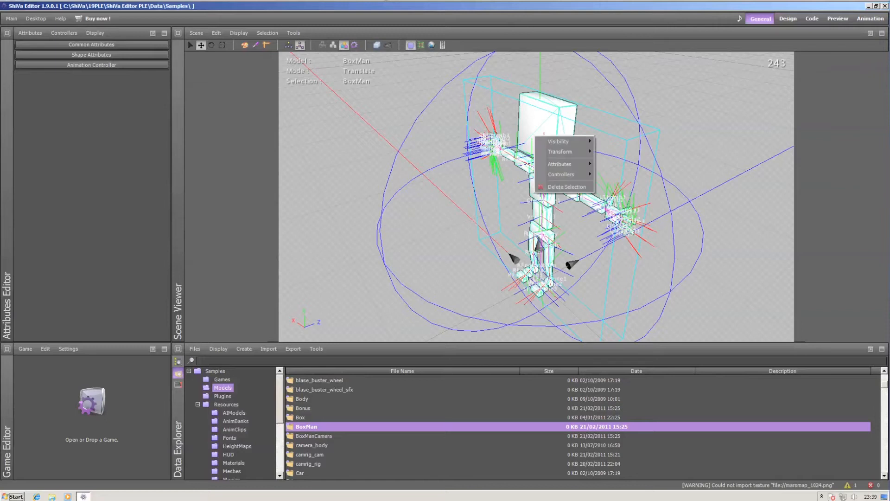
mouse_move(561, 175)
mouse_move(618, 195)
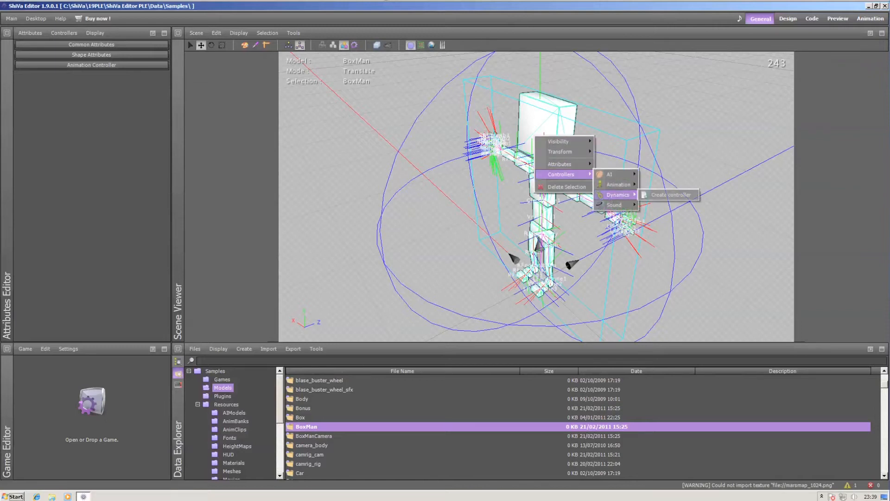
click(671, 195)
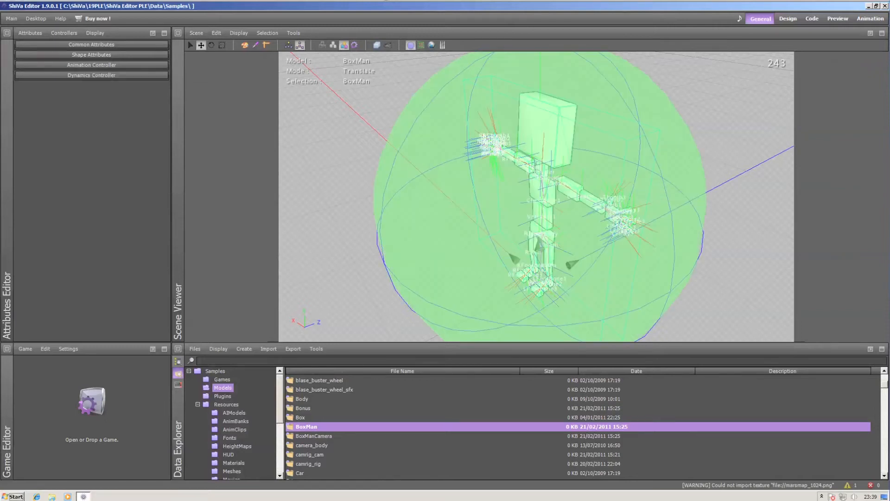
- Inspect the scene's object list by selecting the Editor Camera and reselecting BoxMan
scroll(537, 197, down, 3)
mouse_move(536, 197)
middle_down()
mouse_move(616, 158)
mouse_move(547, 209)
mouse_move(536, 197)
middle_up()
scroll(536, 197, up, 4)
scroll(537, 197, down, 1)
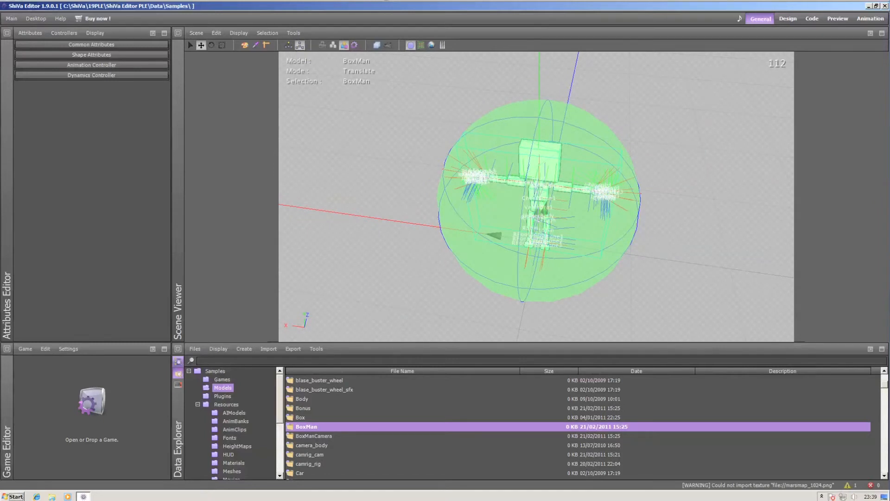
click(178, 360)
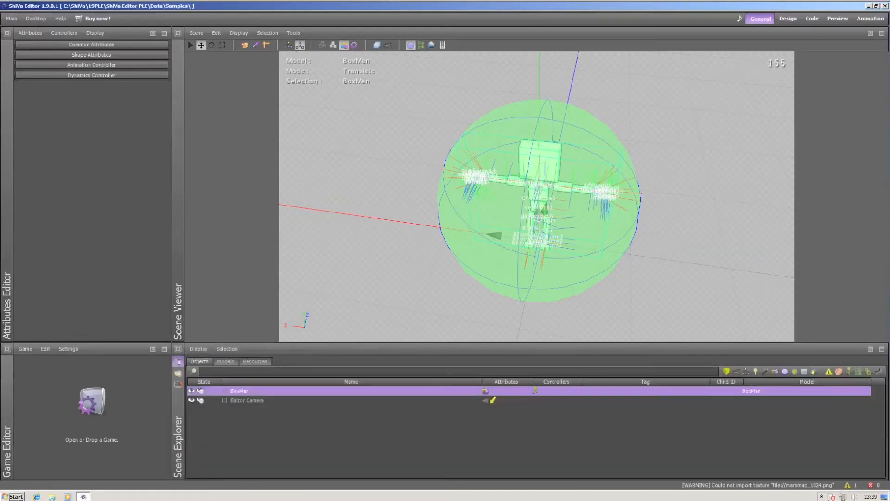
click(247, 400)
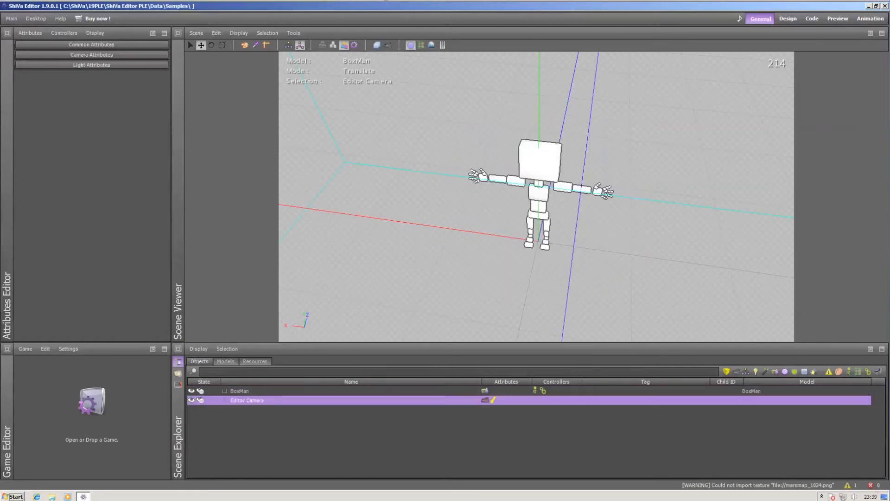
click(241, 391)
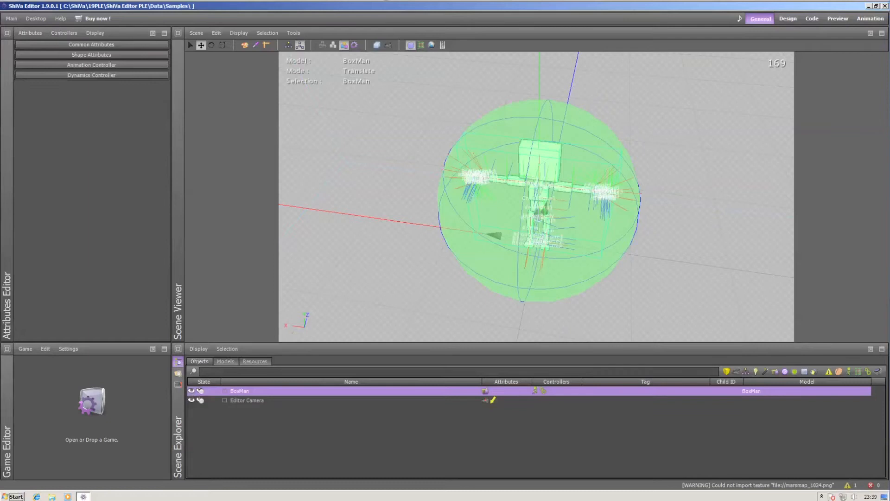
- Add the camera_body model from the Models folder to the scene, accepting the conversion of the object to a group
alt+drag(537, 197, 467, 209)
scroll(536, 197, down, 1)
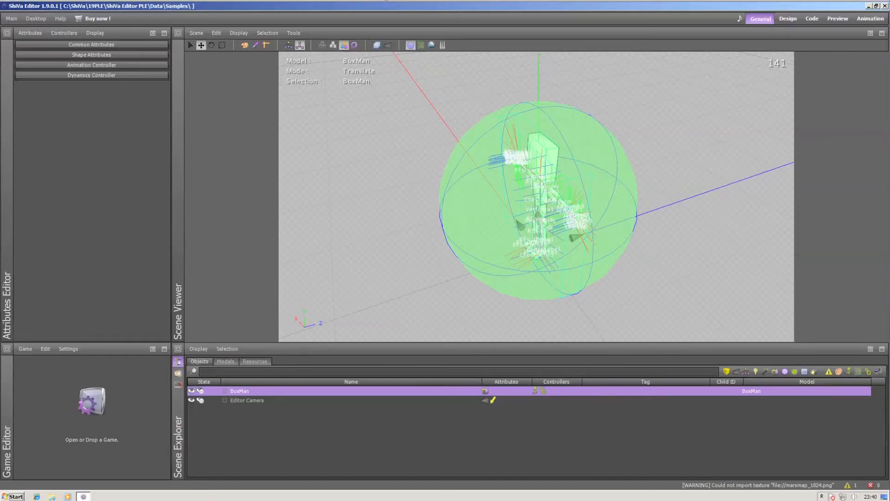
click(178, 373)
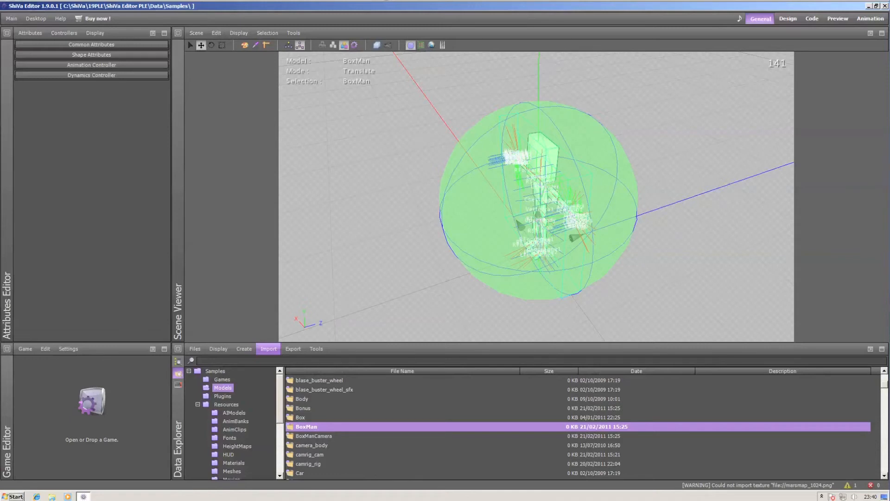
click(314, 436)
scroll(578, 426, down, 2)
click(312, 390)
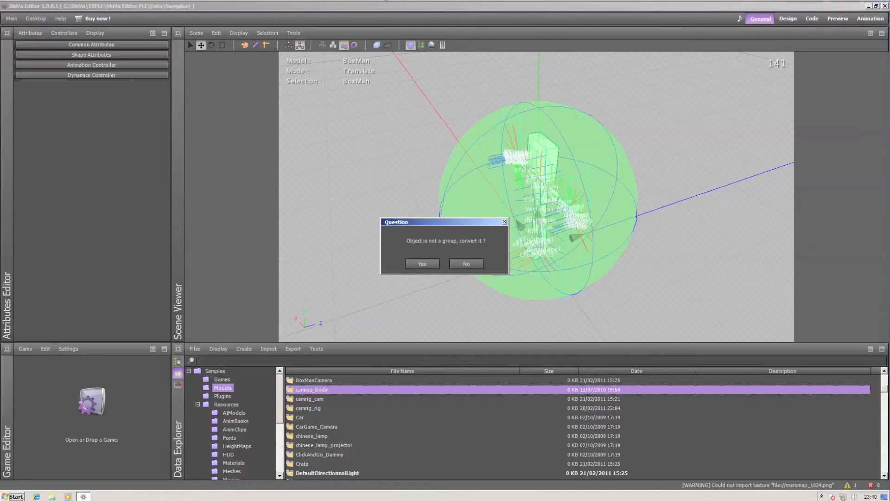
drag(443, 222, 420, 195)
click(399, 237)
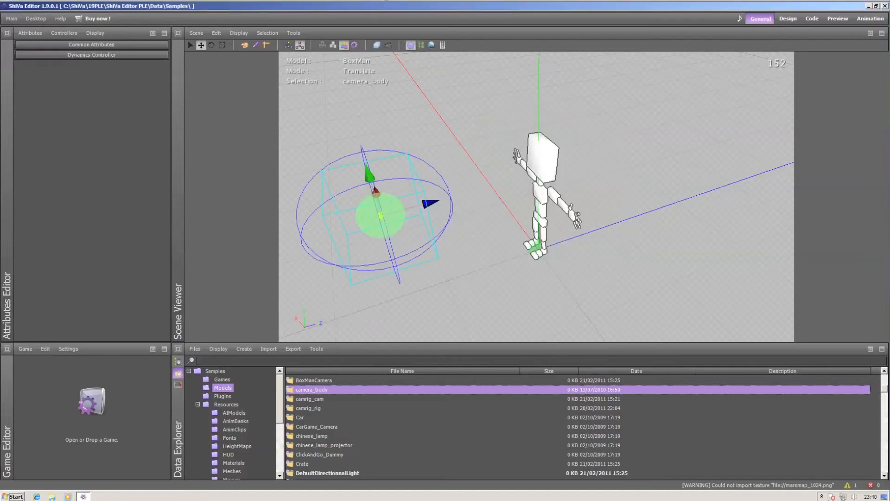
- Move camera_body along its blue Z axis from beside BoxMan to over the figure's outstretched hand
drag(428, 203, 474, 192)
drag(420, 182, 297, 253)
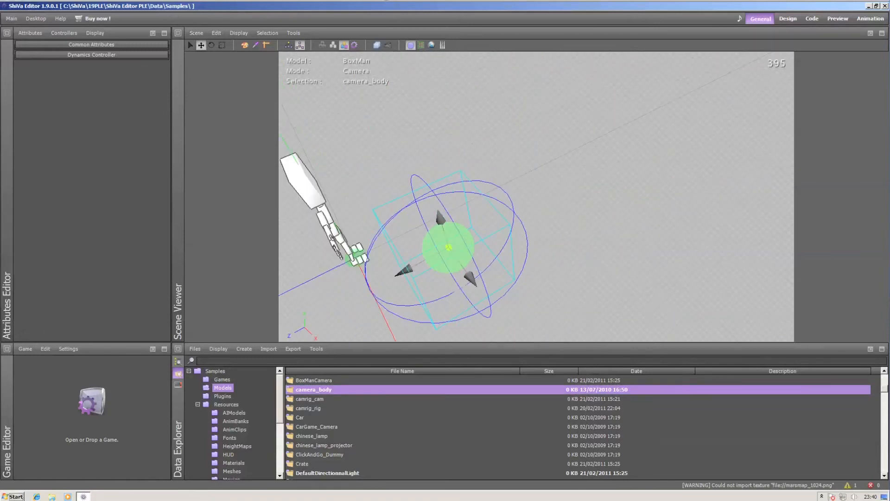
scroll(418, 240, up, 2)
alt+middle_drag(441, 269, 510, 252)
drag(512, 252, 484, 217)
drag(452, 156, 444, 117)
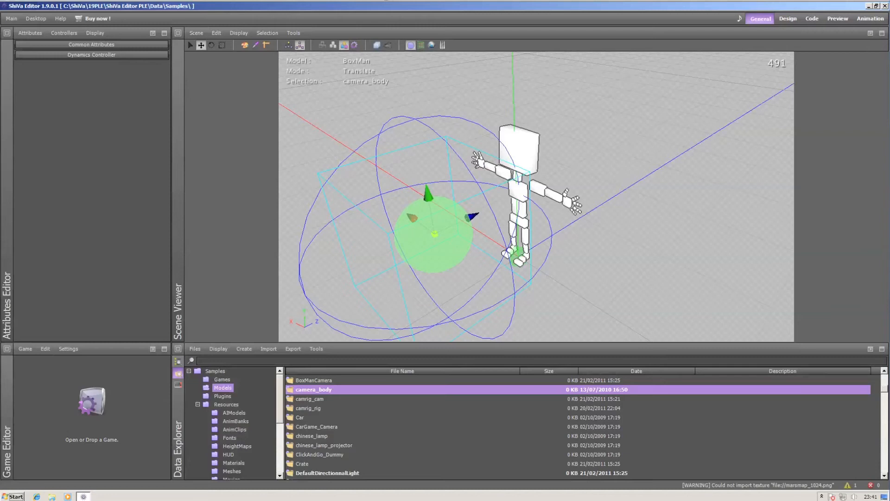
drag(473, 216, 596, 190)
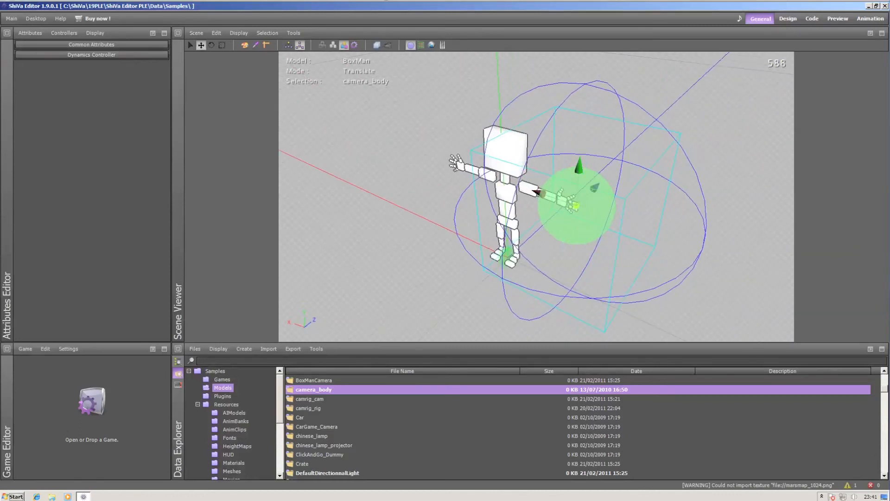
- Select the BoxMan figure and switch to the Design layout for its shape and material settings
click(506, 153)
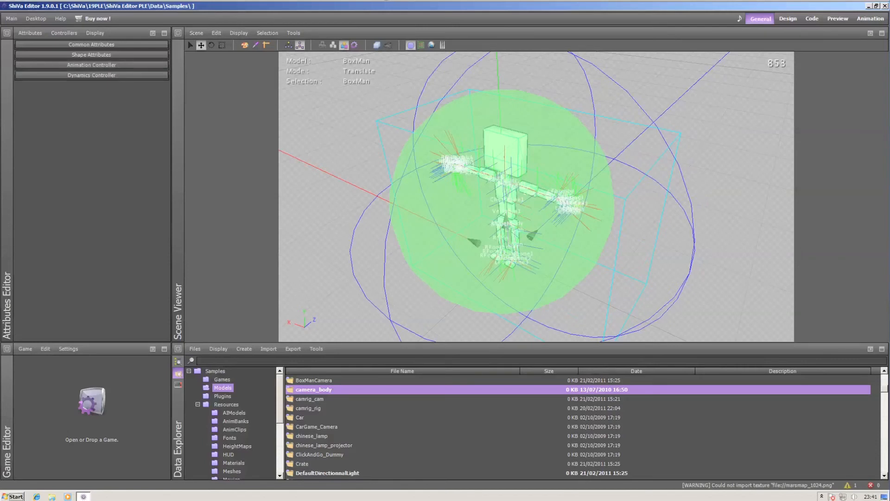
alt+drag(576, 203, 466, 196)
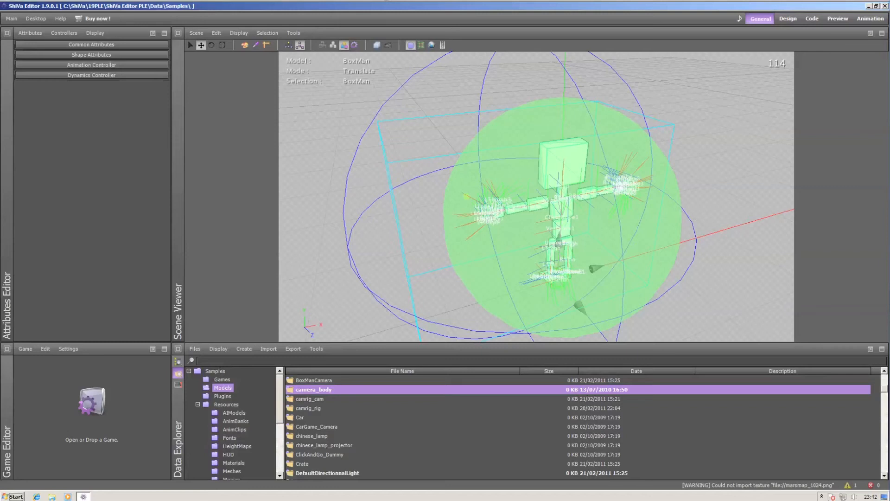
click(256, 45)
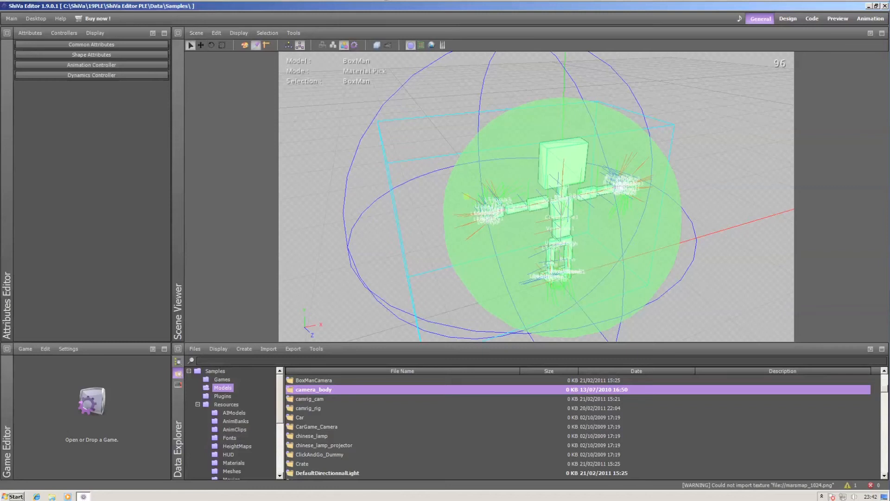
key(Escape)
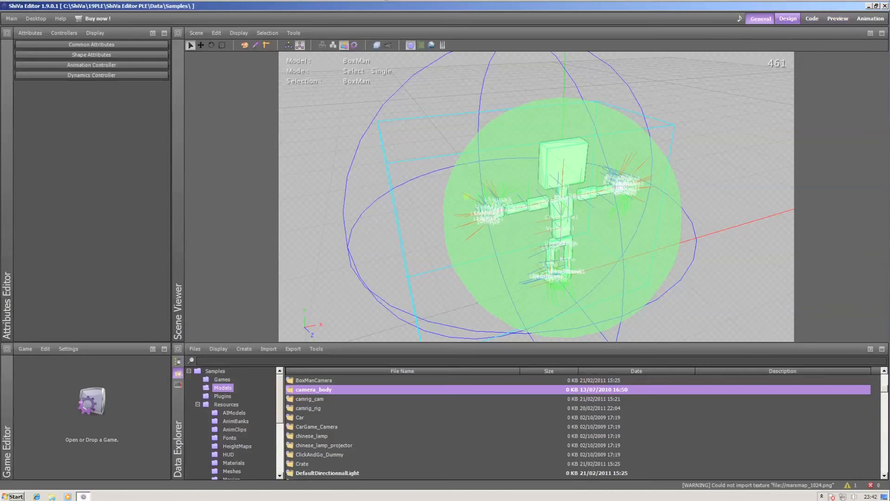
click(788, 18)
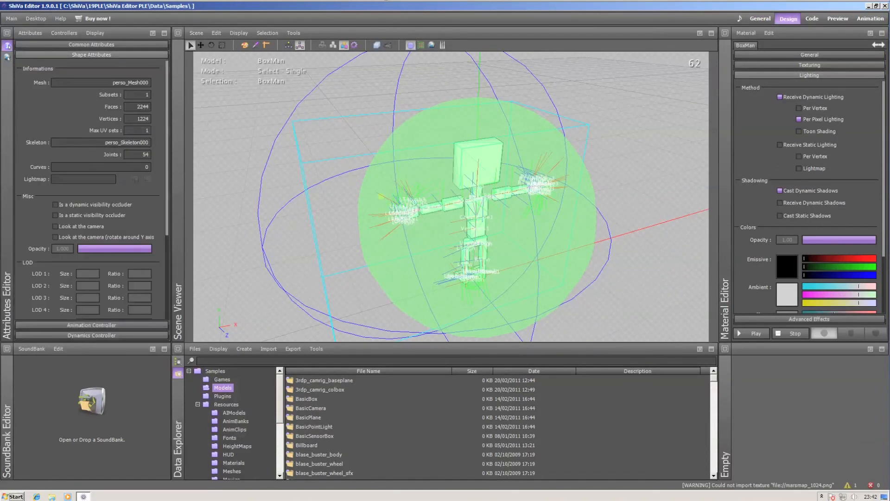
- Examine BoxMan's remaining shape attributes, including LOD and subsets, and inspect the figure's joints and outstretched hand up close
scroll(91, 189, down, 3)
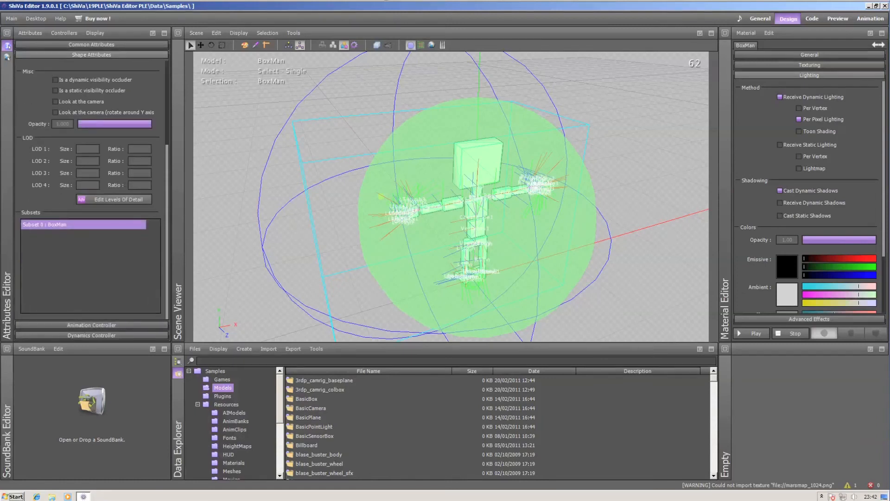
alt+drag(380, 208, 524, 191)
alt+drag(441, 199, 463, 185)
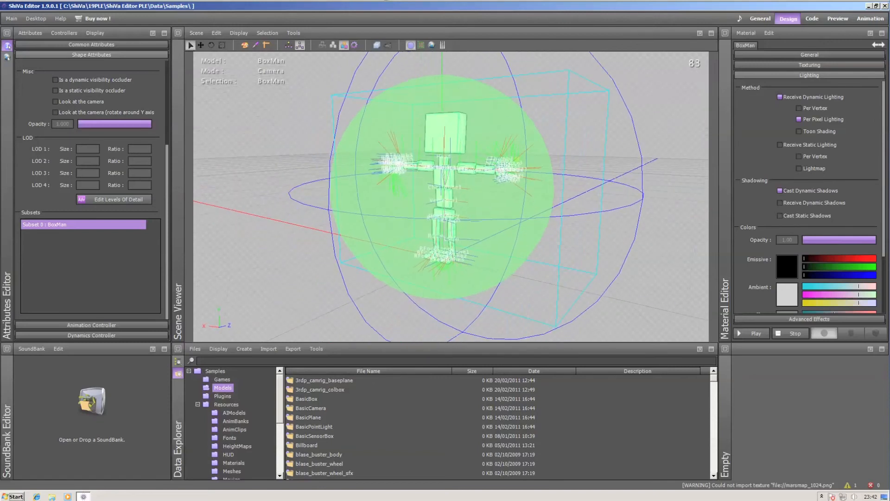
scroll(451, 197, up, 5)
scroll(451, 197, down, 2)
middle_drag(452, 197, 400, 254)
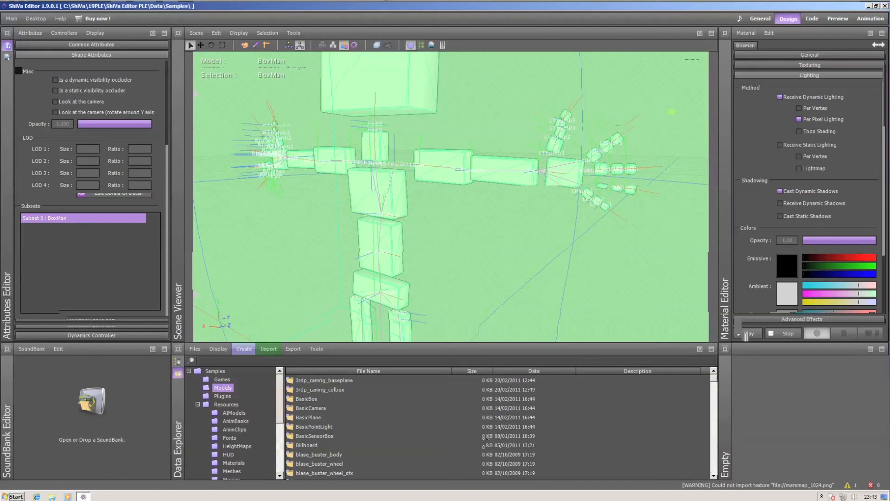
- Review the model types available for creation in the Data Explorer, including the Shape and Light variants
click(244, 348)
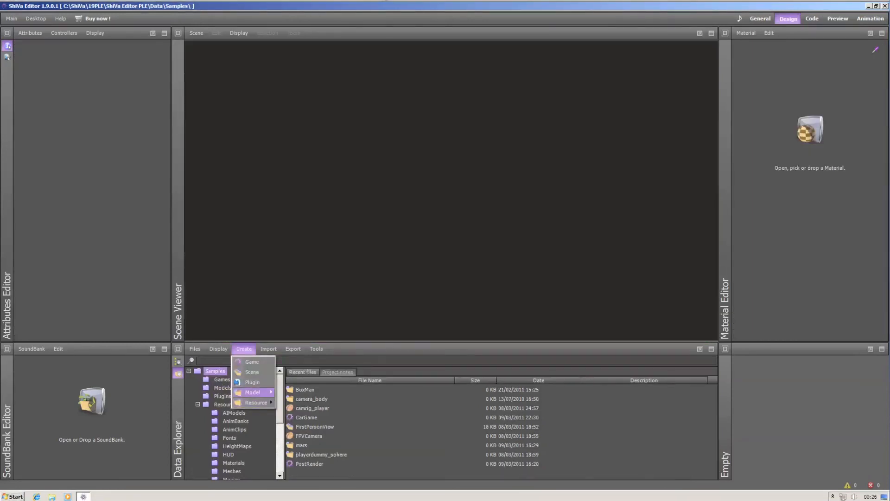
mouse_move(257, 393)
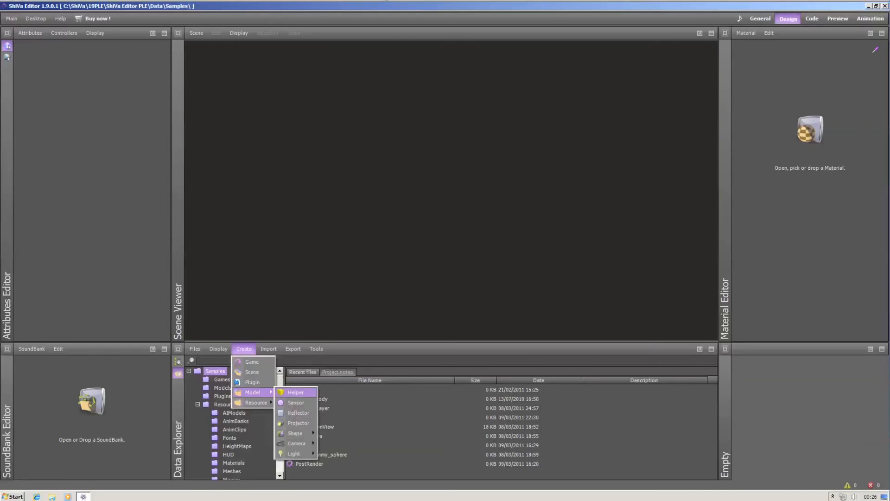
mouse_move(295, 433)
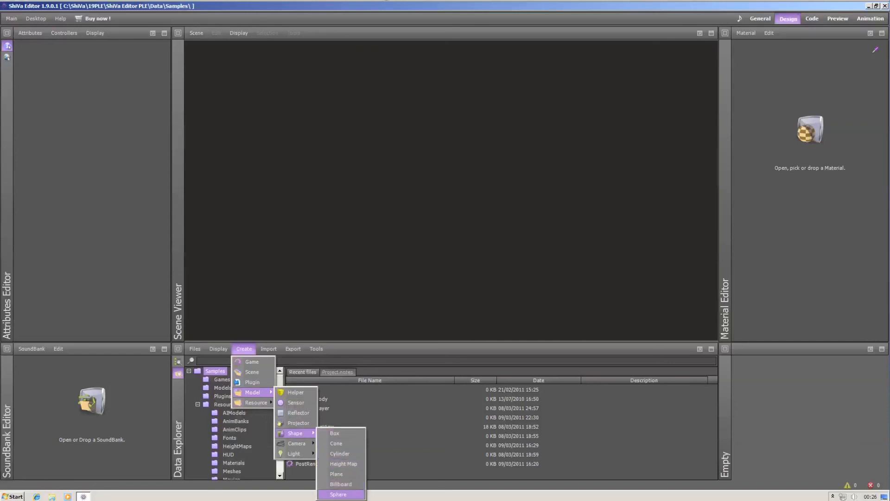
mouse_move(295, 453)
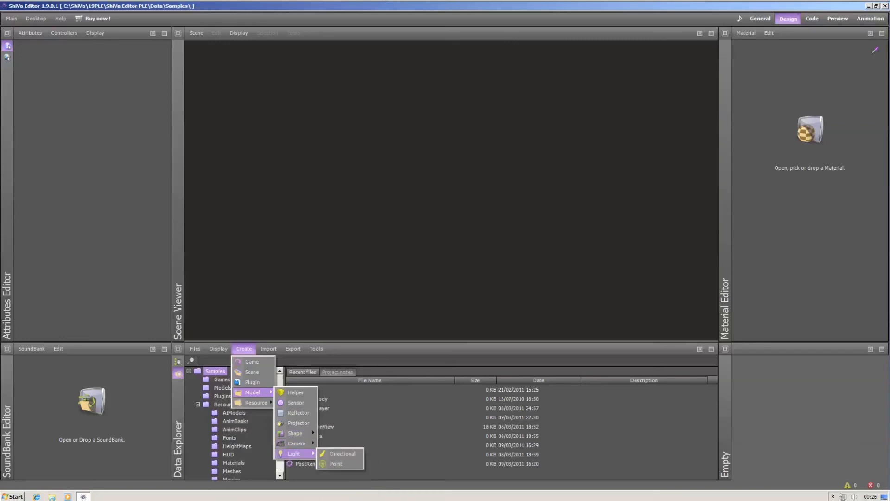